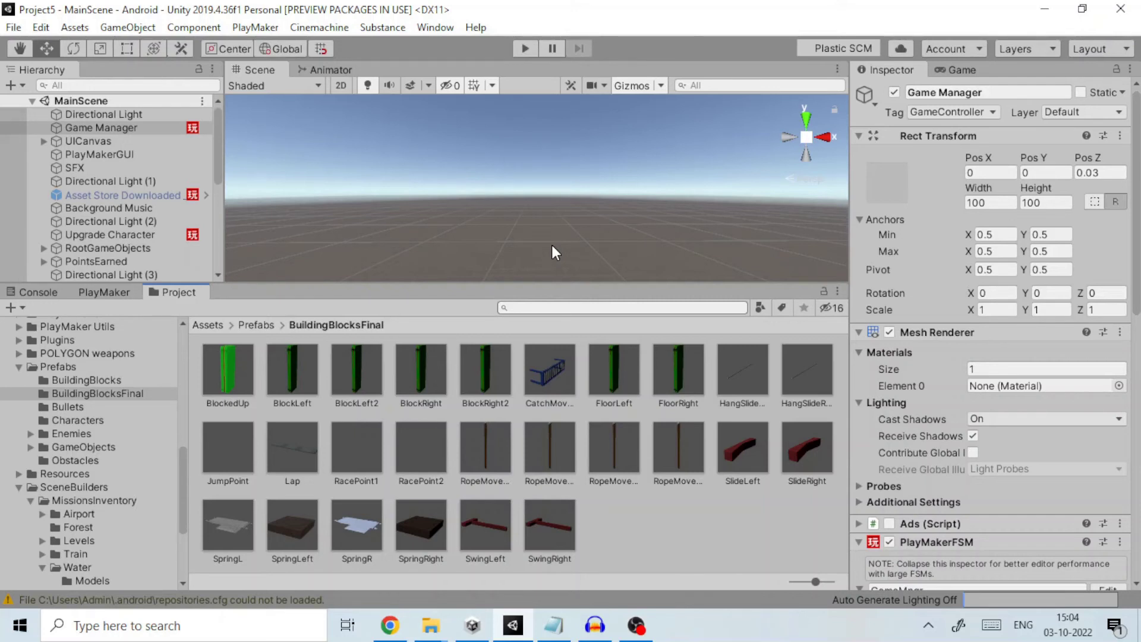
- Open the build settings and select Scenes/MainScene in the list of scenes in the build
left_click(10, 28)
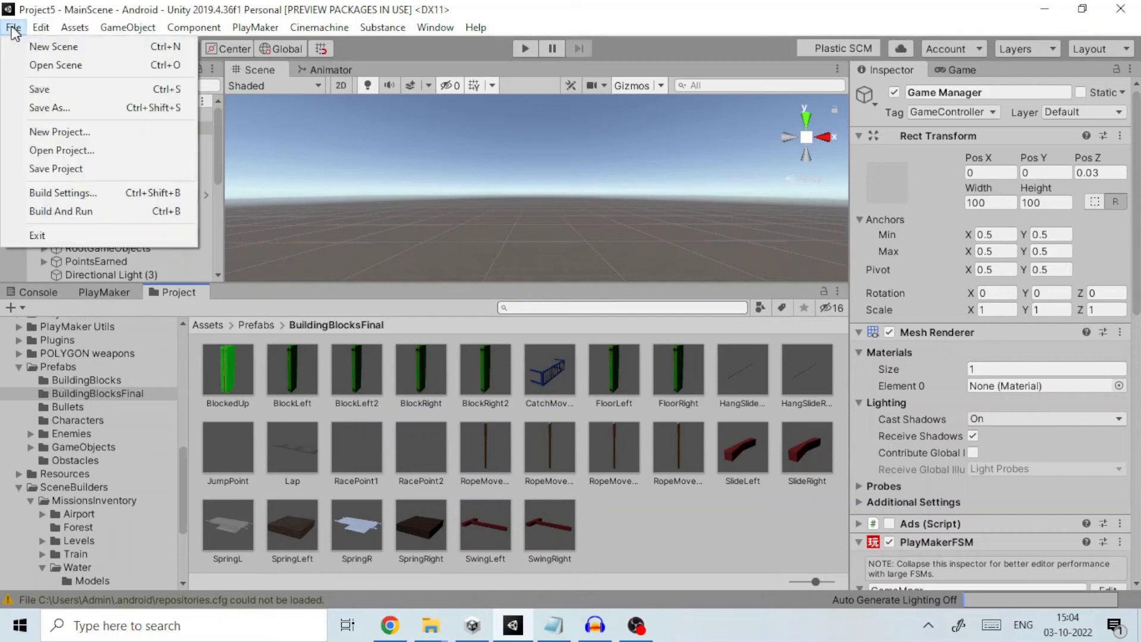
left_click(76, 194)
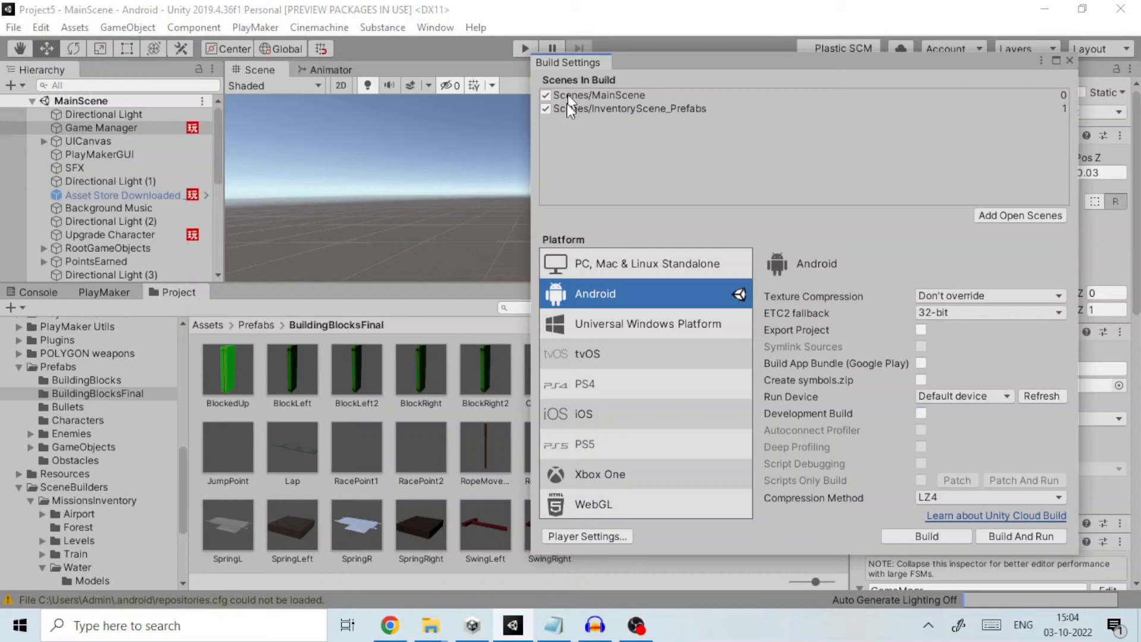
left_click(617, 98)
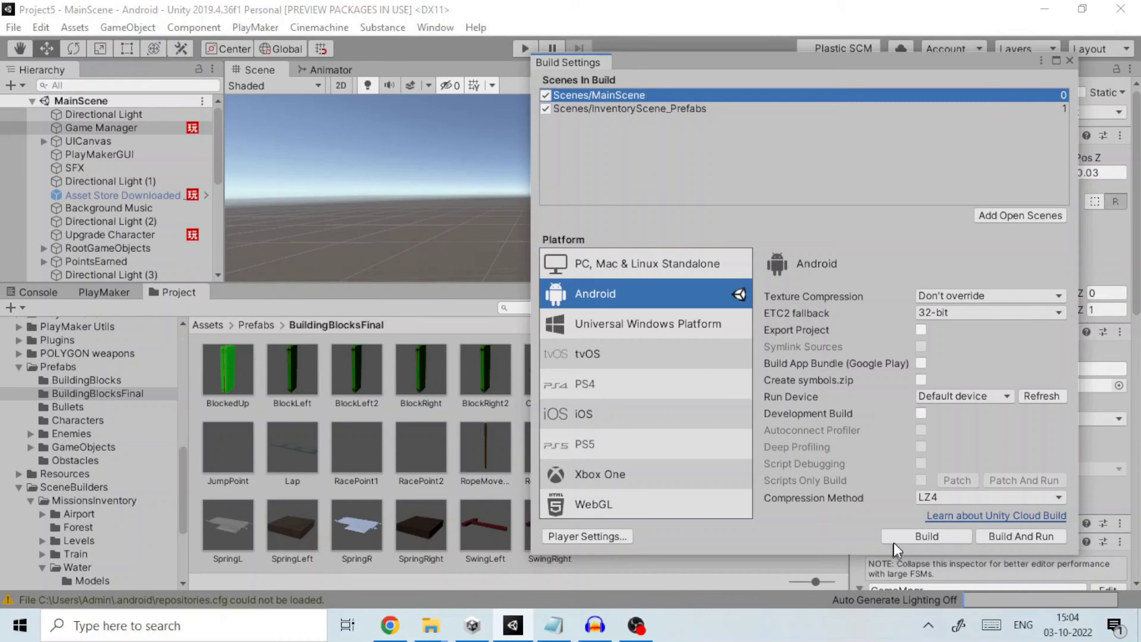
- Open the Player settings and review the company name, product name and version
left_click(566, 536)
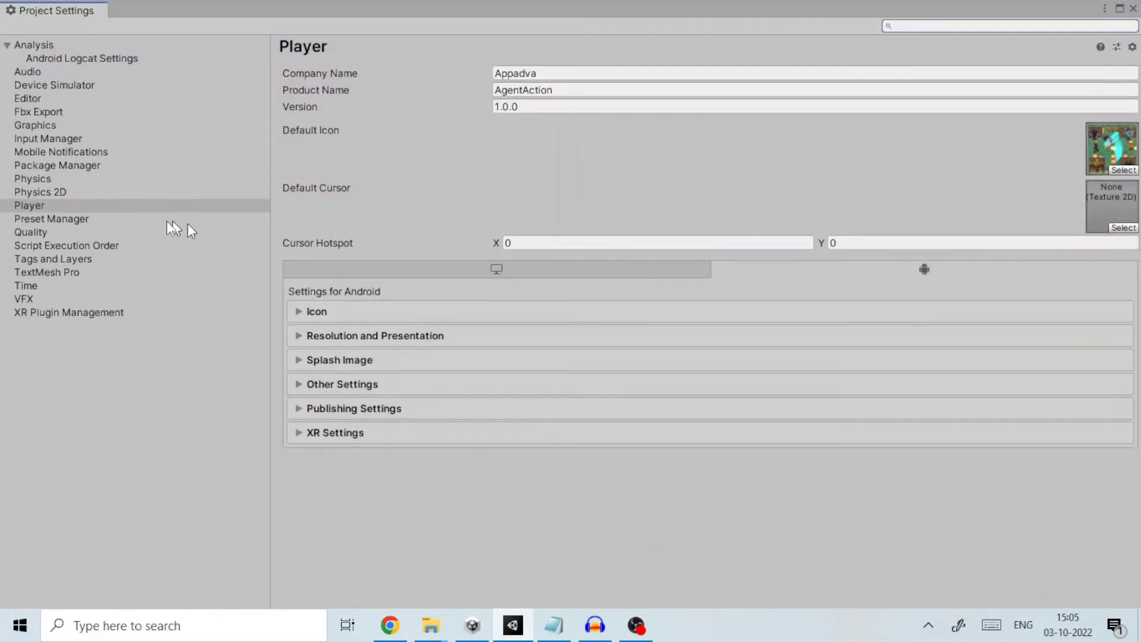
left_click(48, 207)
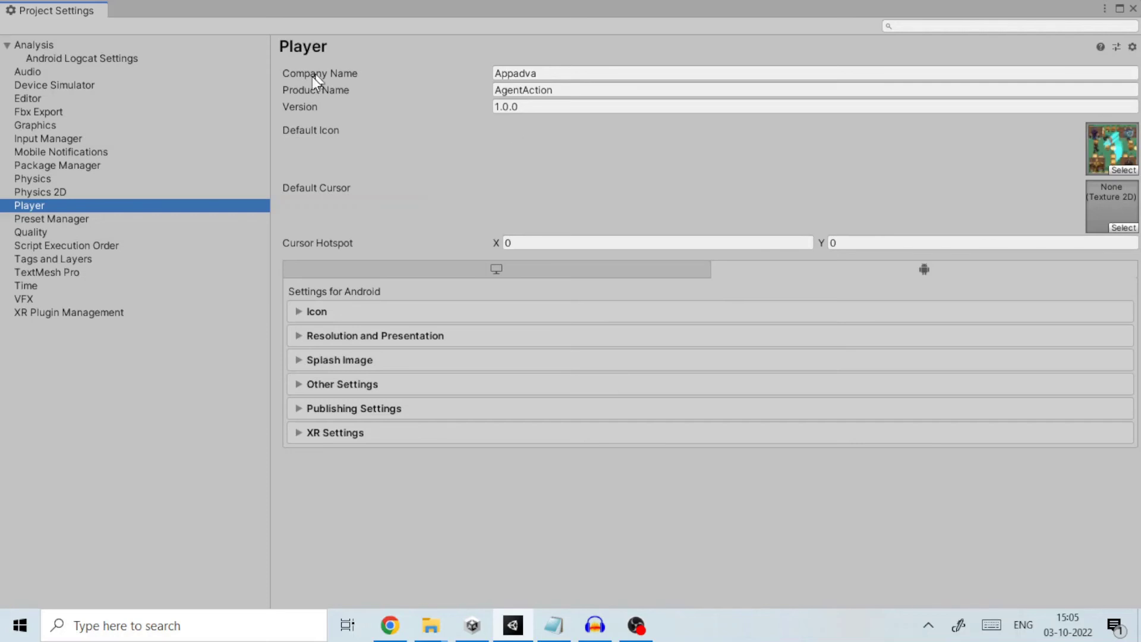
left_click(521, 75)
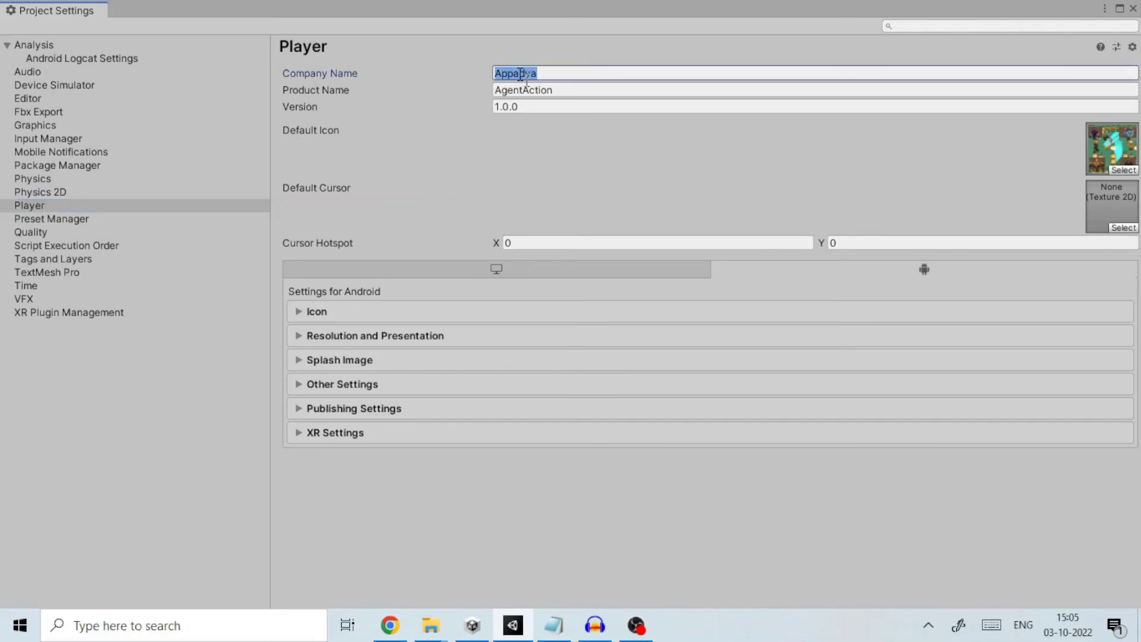
left_click(528, 90)
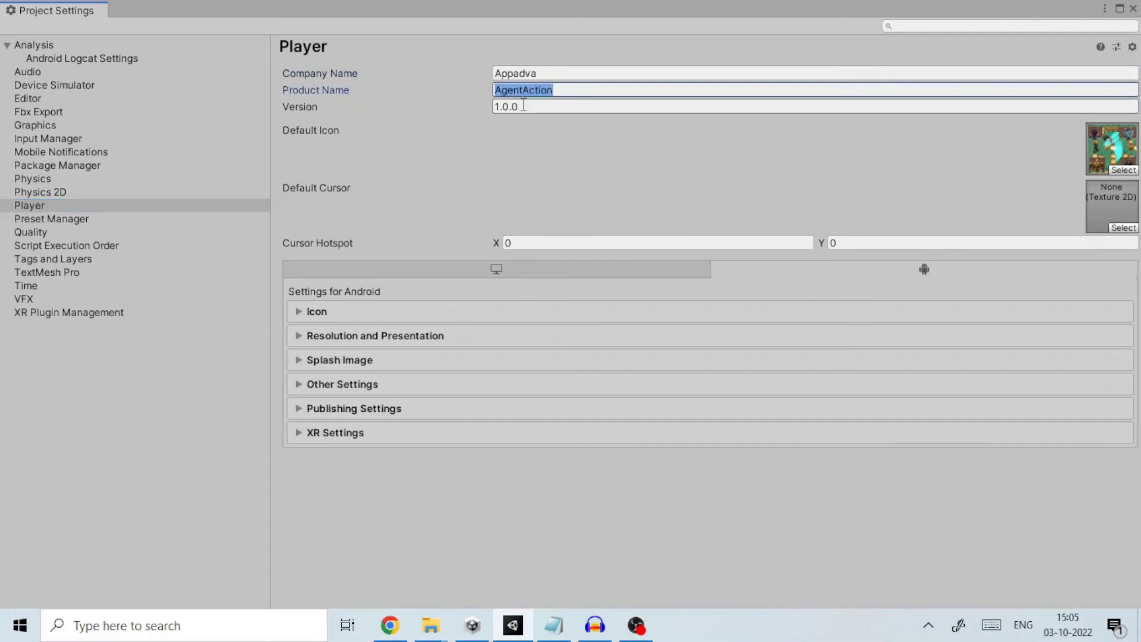
left_click(526, 106)
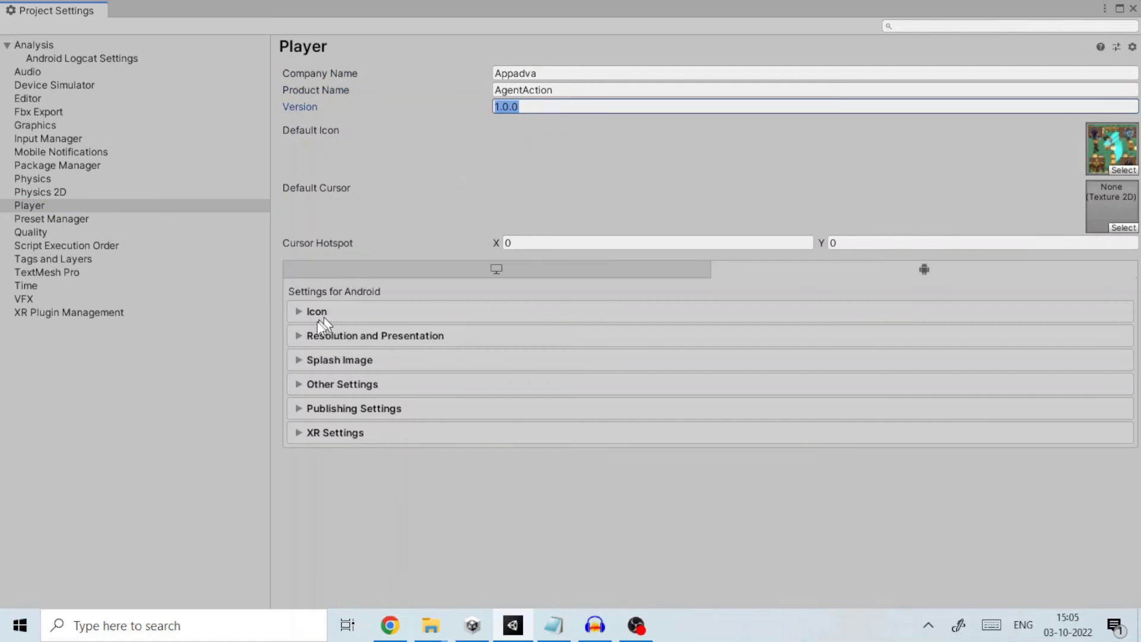
- Set the default orientation to Portrait in the Android resolution and presentation settings
left_click(299, 337)
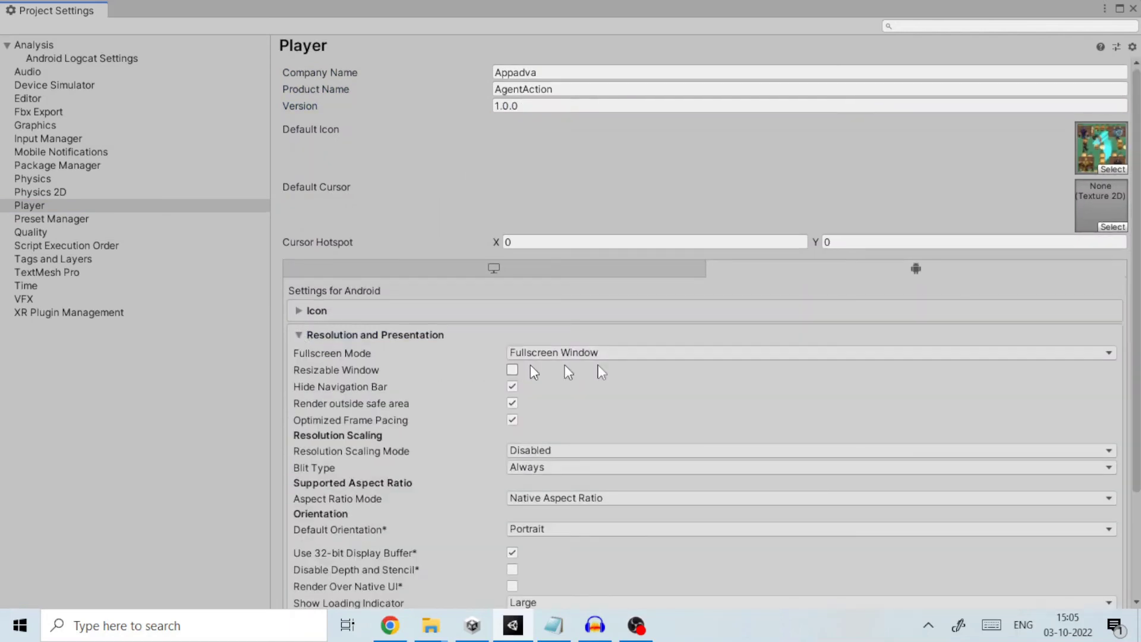
scroll(1128, 261, "down", 3)
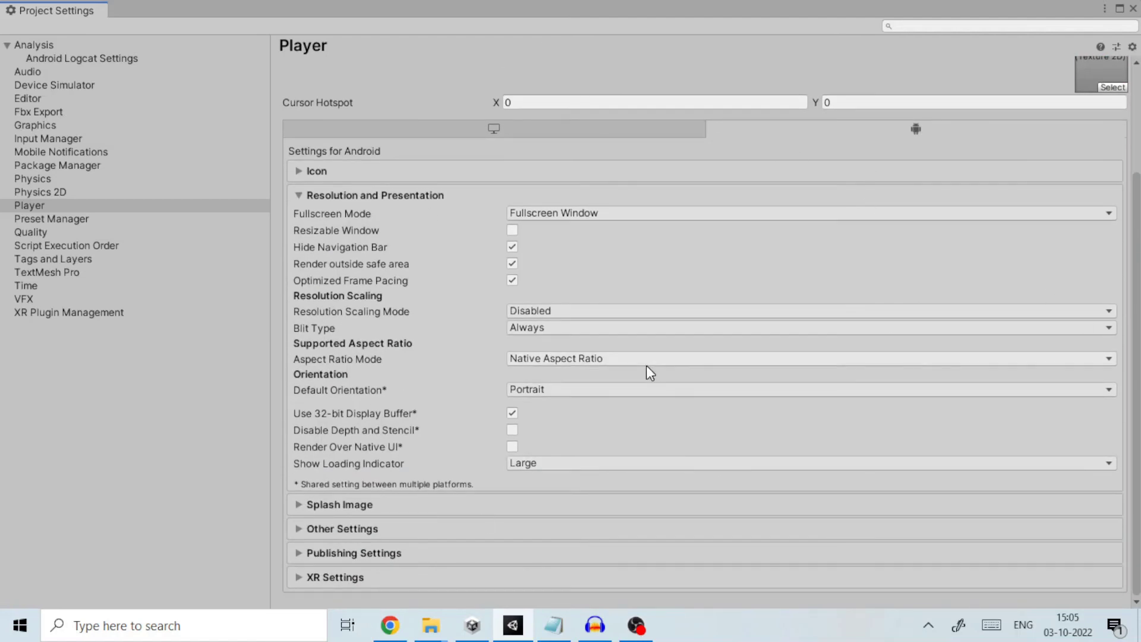
left_click(629, 391)
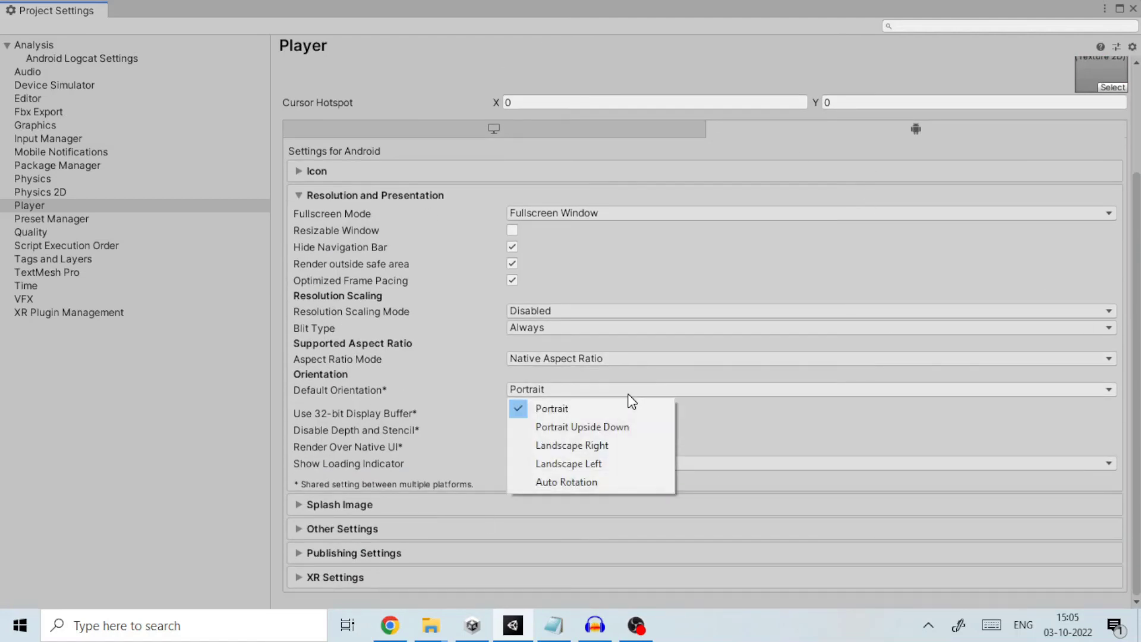
left_click(547, 409)
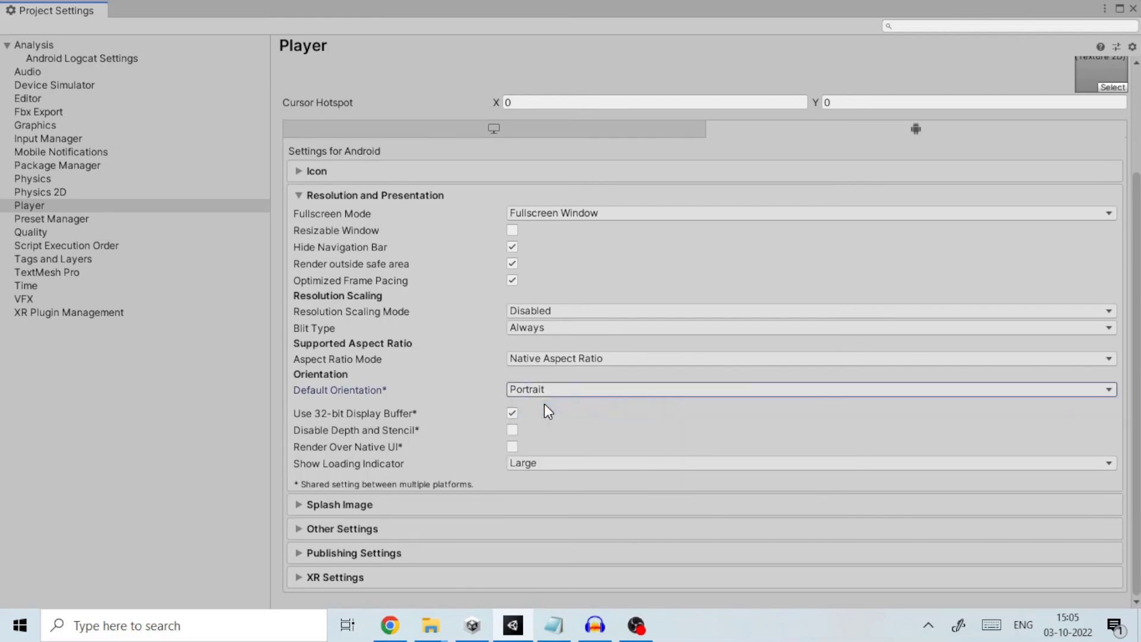
- Review the splash image settings and the texture choices for the Virtual Reality Splash Image, leaving without choosing another one
left_click(301, 503)
scroll(1138, 300, "down", 3)
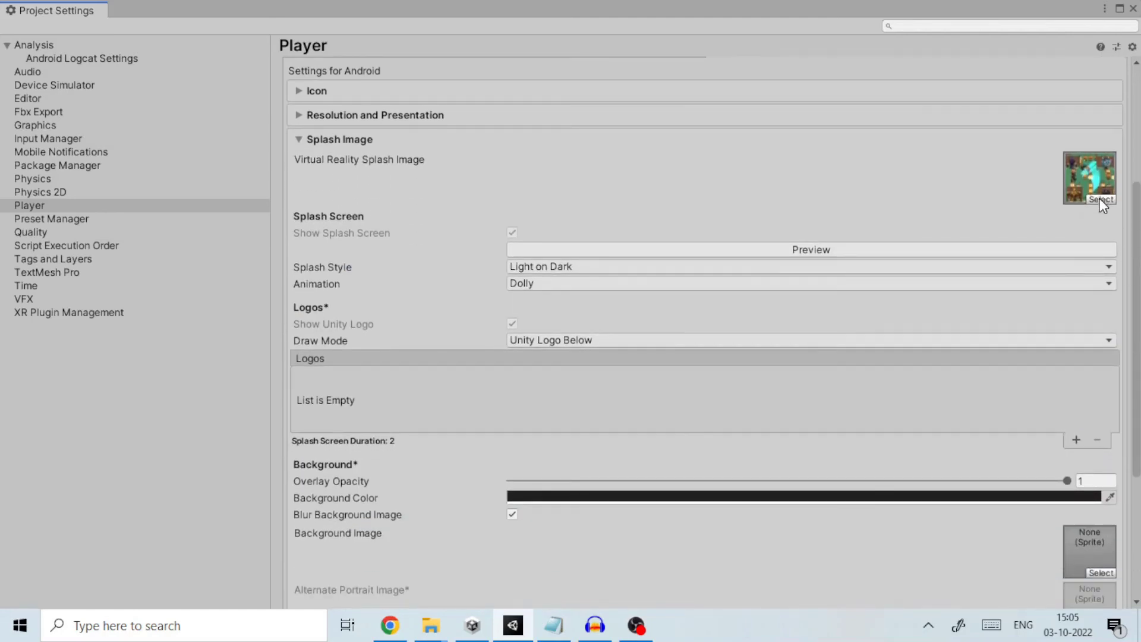
left_click(1101, 200)
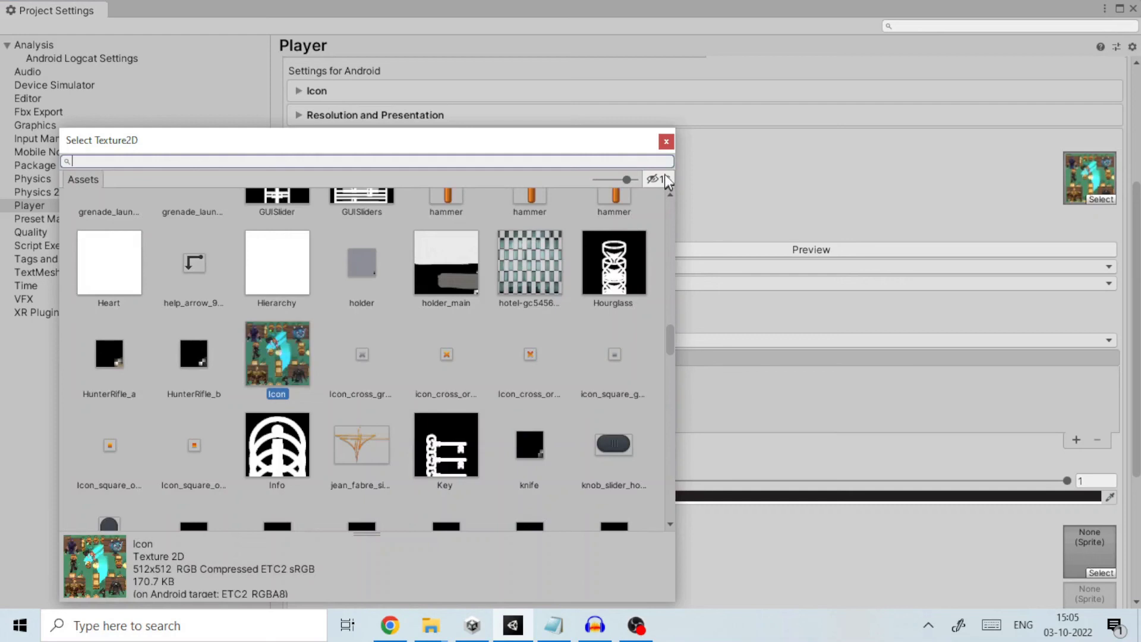
left_click(672, 145)
- Check the package name, version and bundle version code in the Android identification settings
scroll(1138, 486, "down", 8)
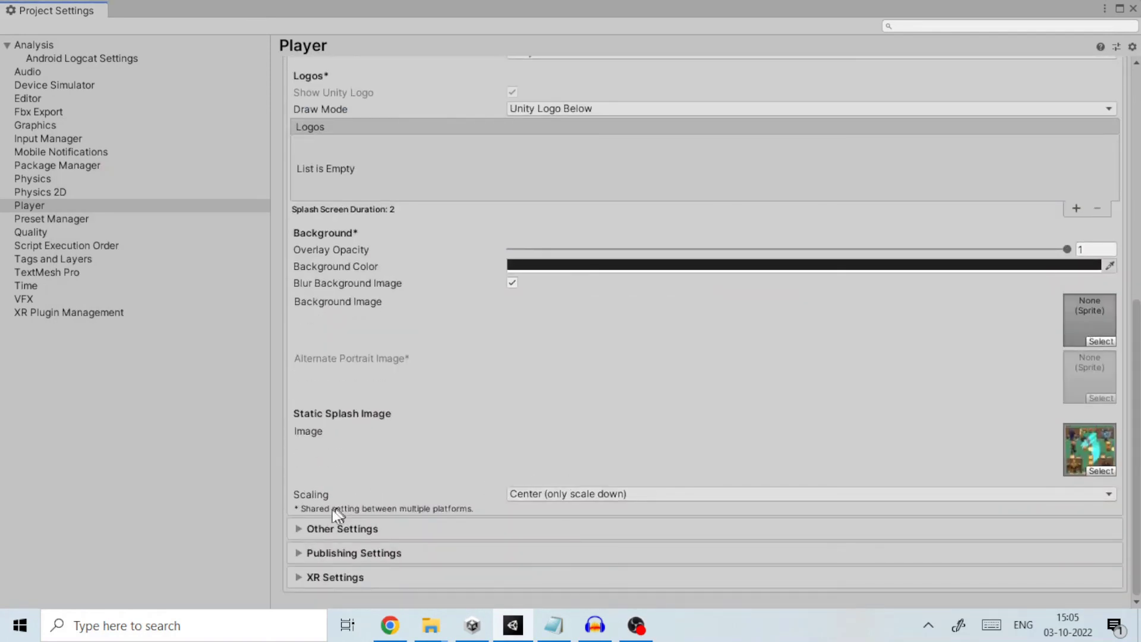
left_click(299, 528)
scroll(782, 416, "down", 15)
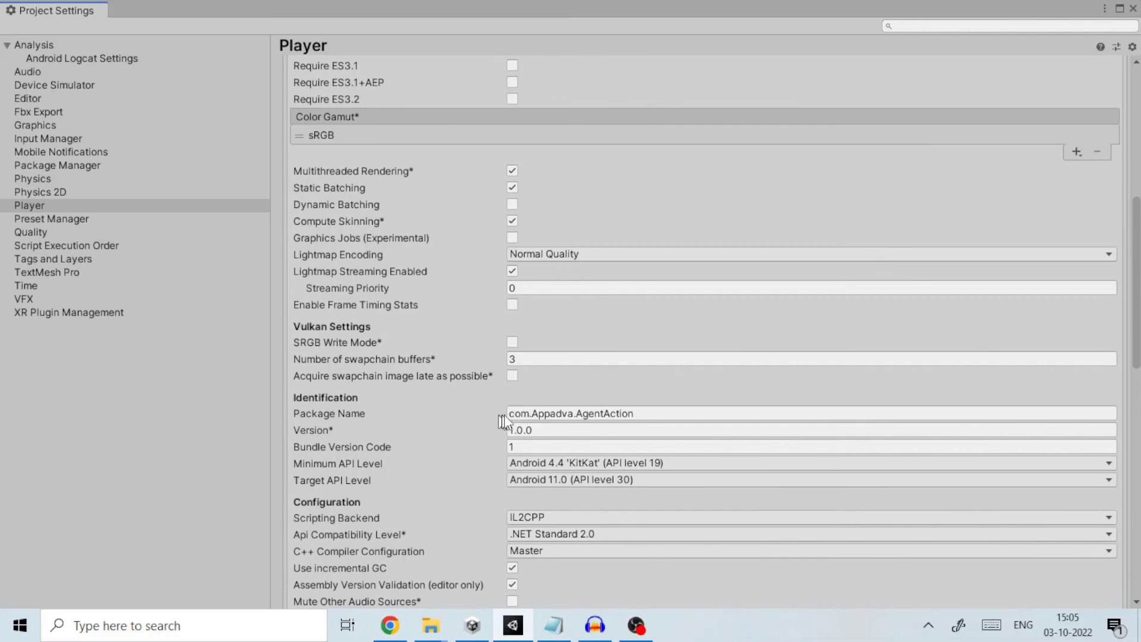
left_click(556, 412)
left_click(555, 412)
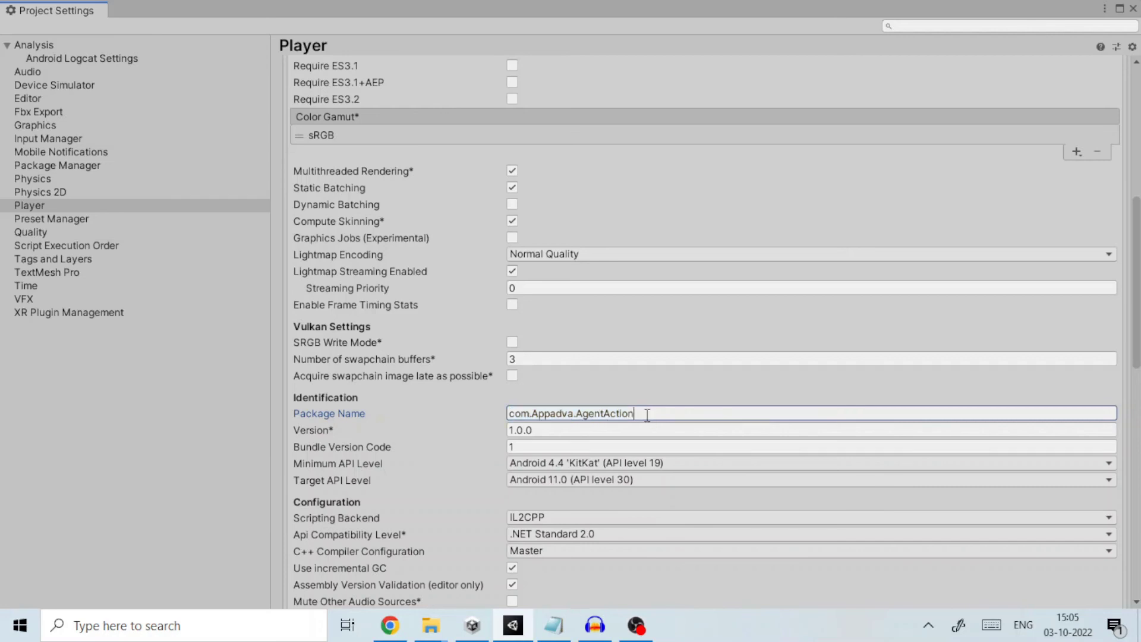
left_click(537, 430)
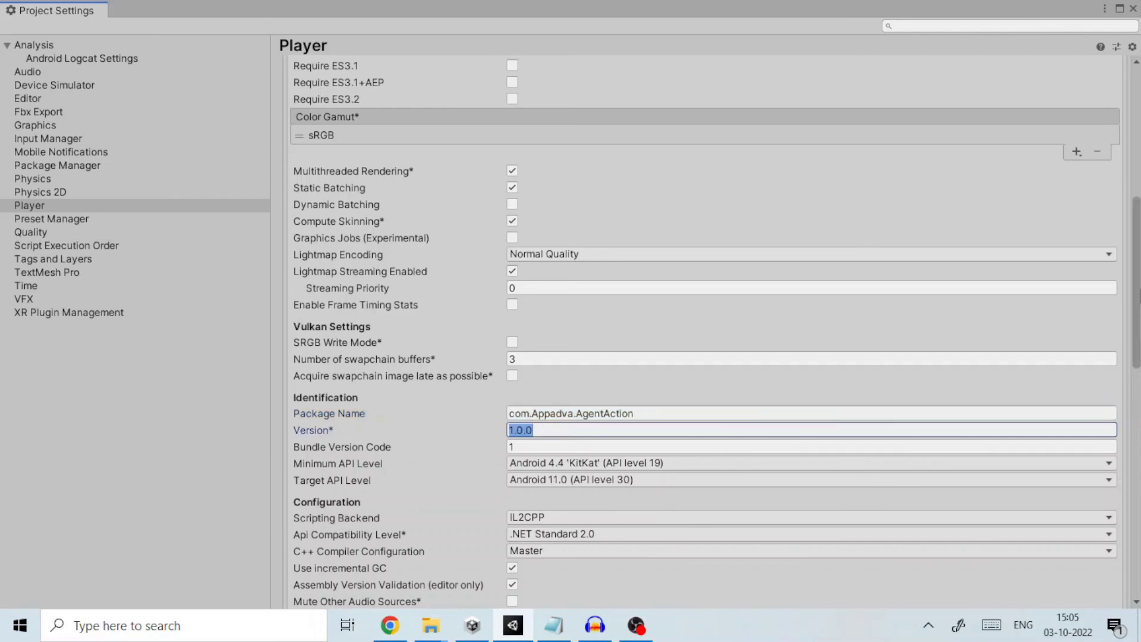
scroll(1103, 371, "down", 10)
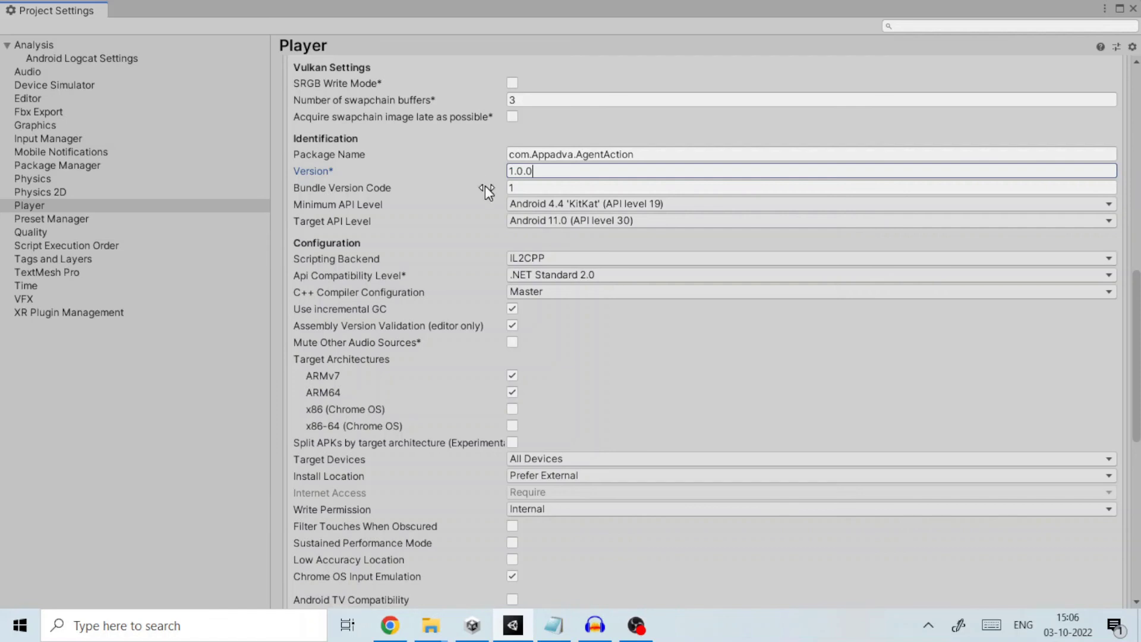
mouse_move(485, 185)
left_click(513, 188)
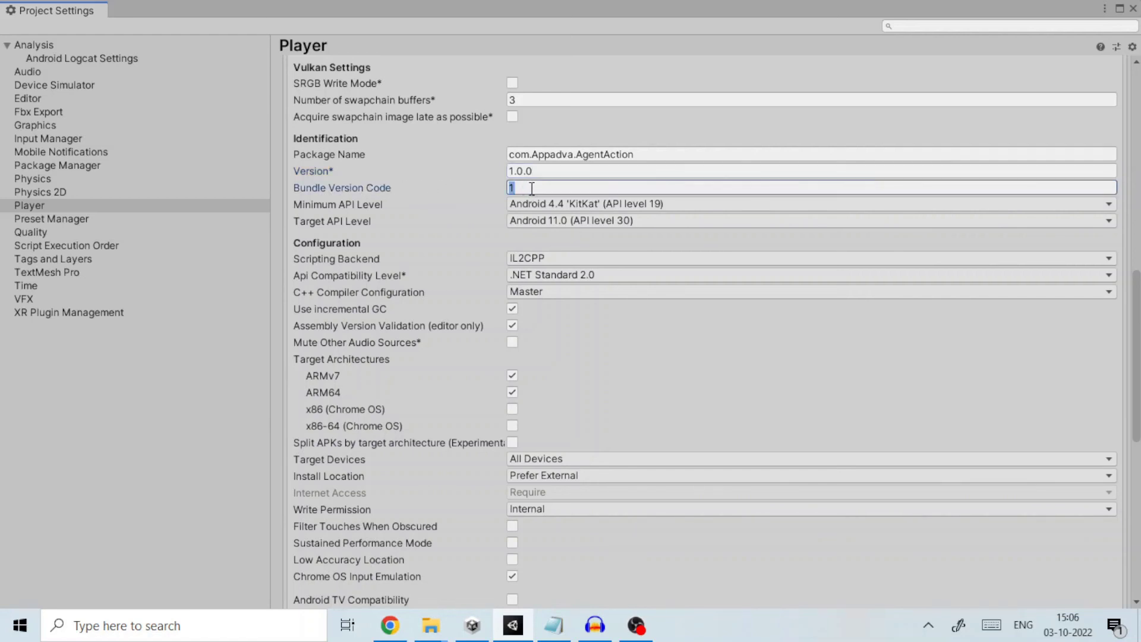
left_click(536, 188)
- Set the scripting backend to IL2CPP and API compatibility to .NET Standard 2.0, with ARMv7 and ARM64 as target architectures
left_click(578, 262)
left_click(548, 301)
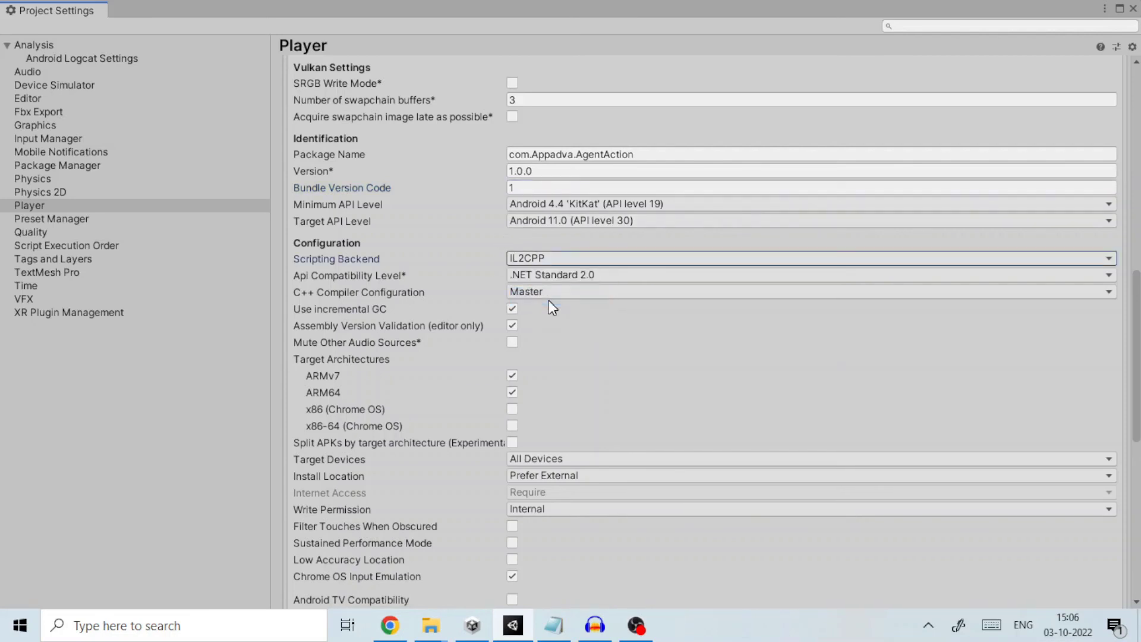
left_click(568, 276)
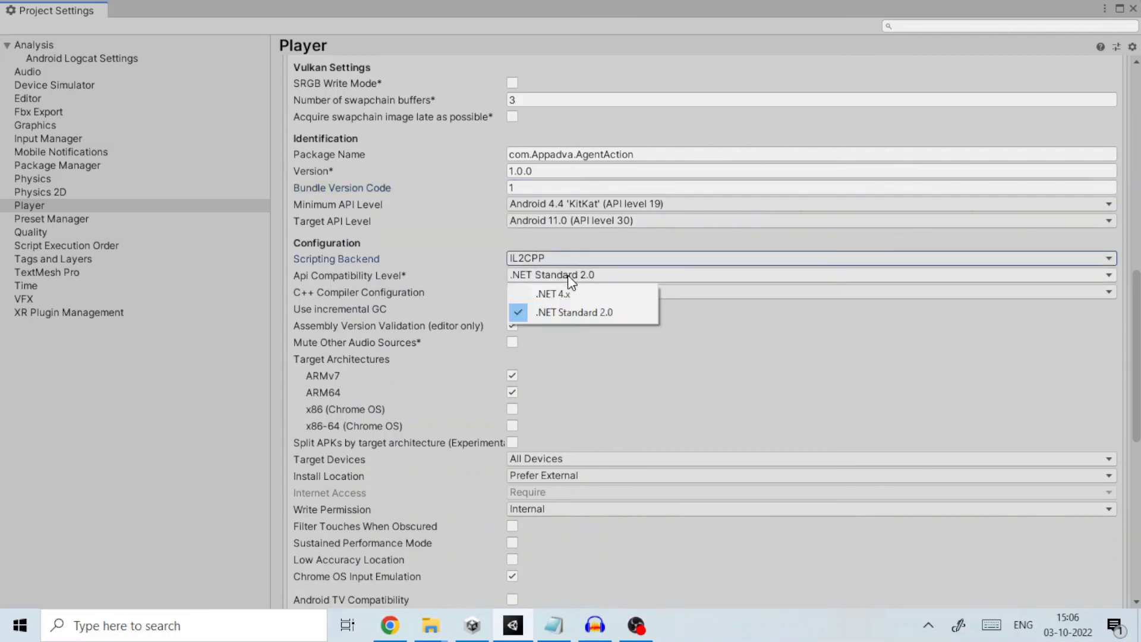
left_click(572, 312)
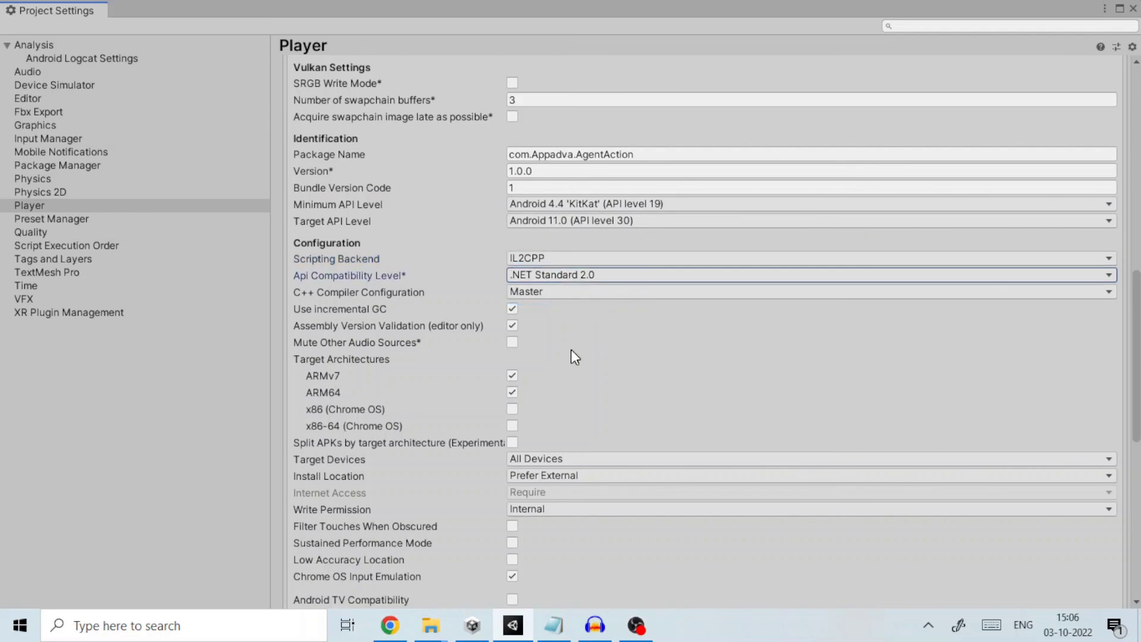
left_click(519, 375)
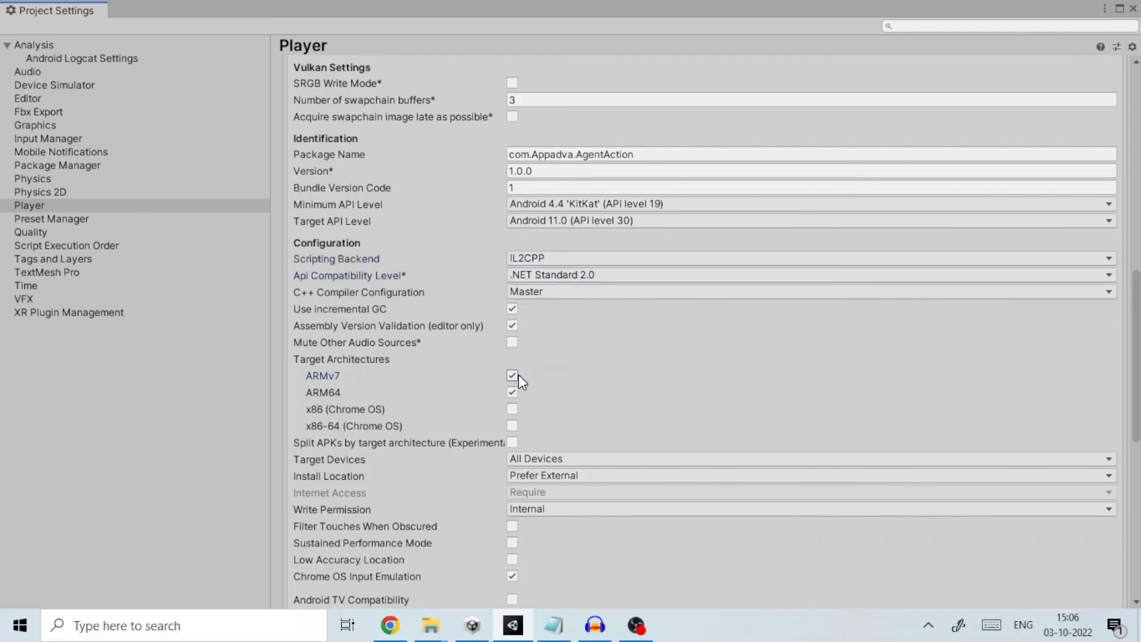
left_click(513, 393)
- Review the keystore manager, custom keystore path and keystore password field in the publishing settings, and close the project settings
left_click_drag(1137, 296, 1138, 446)
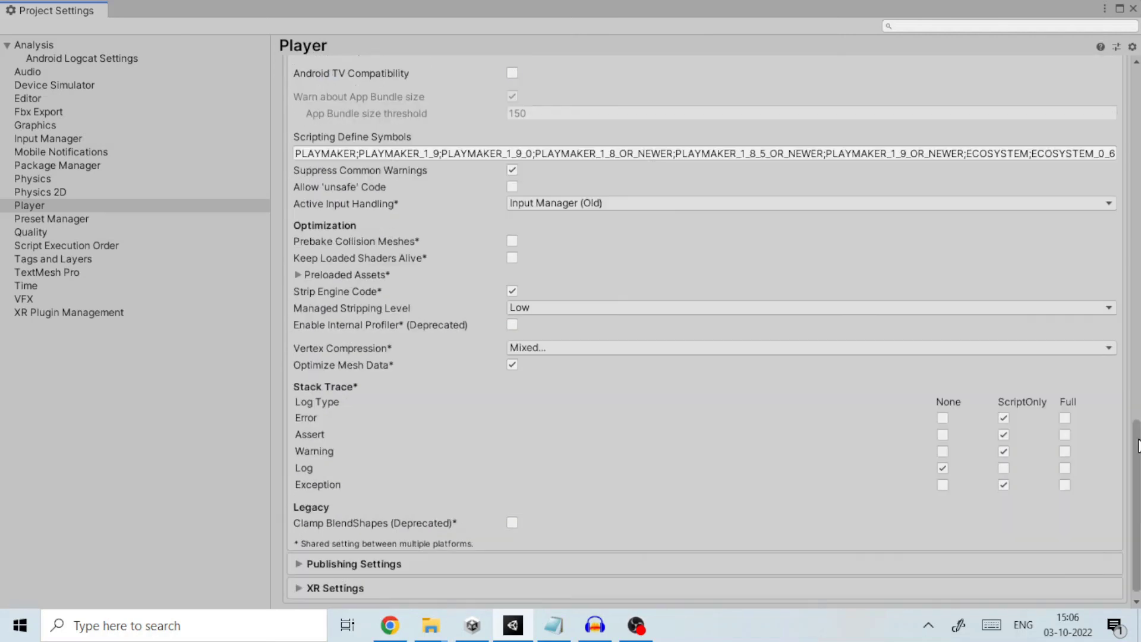
left_click(303, 565)
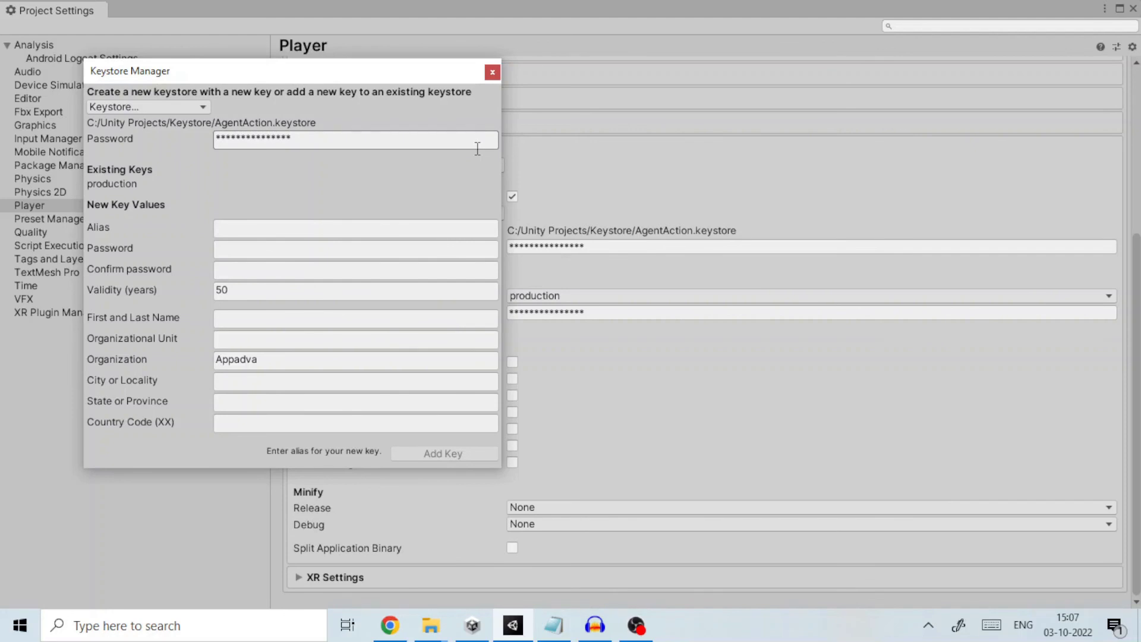
left_click(492, 72)
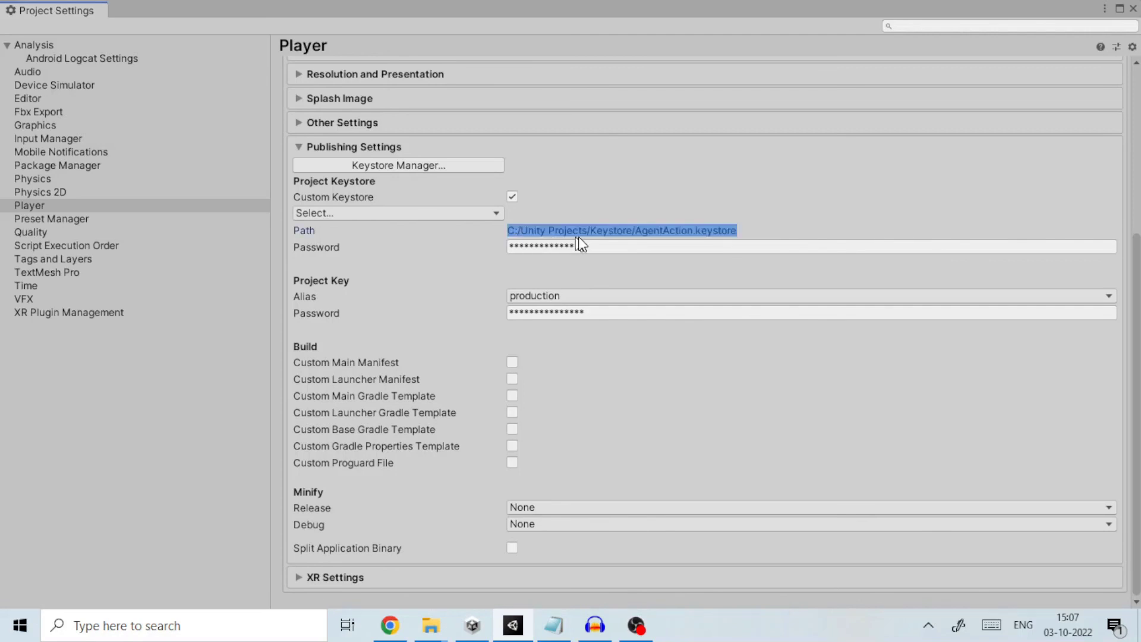
left_click(740, 231)
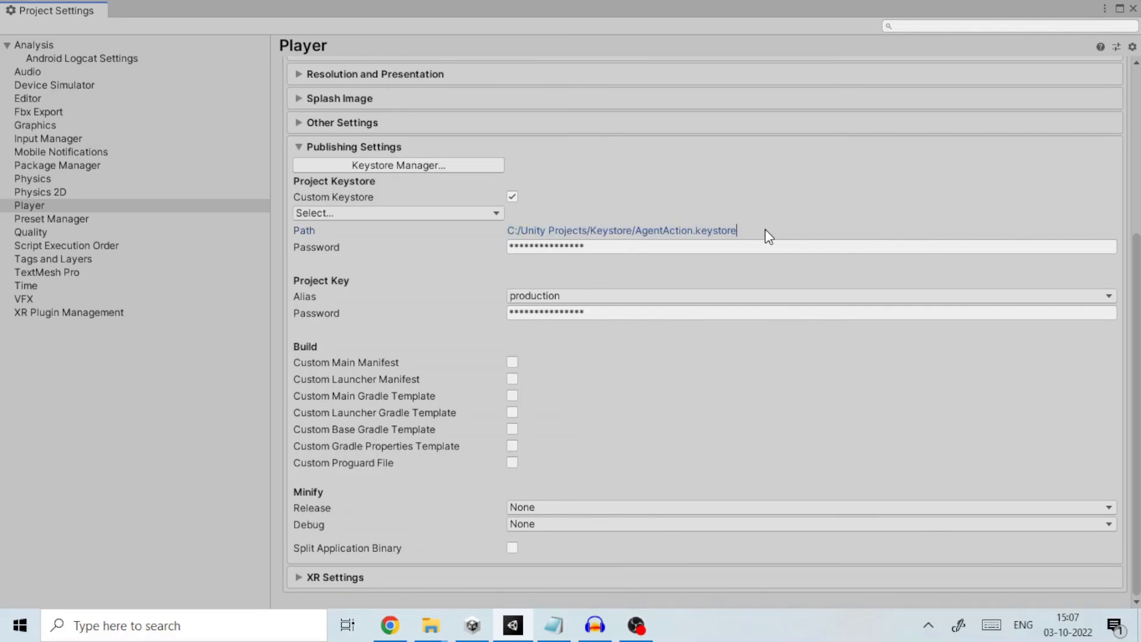
left_click(619, 247)
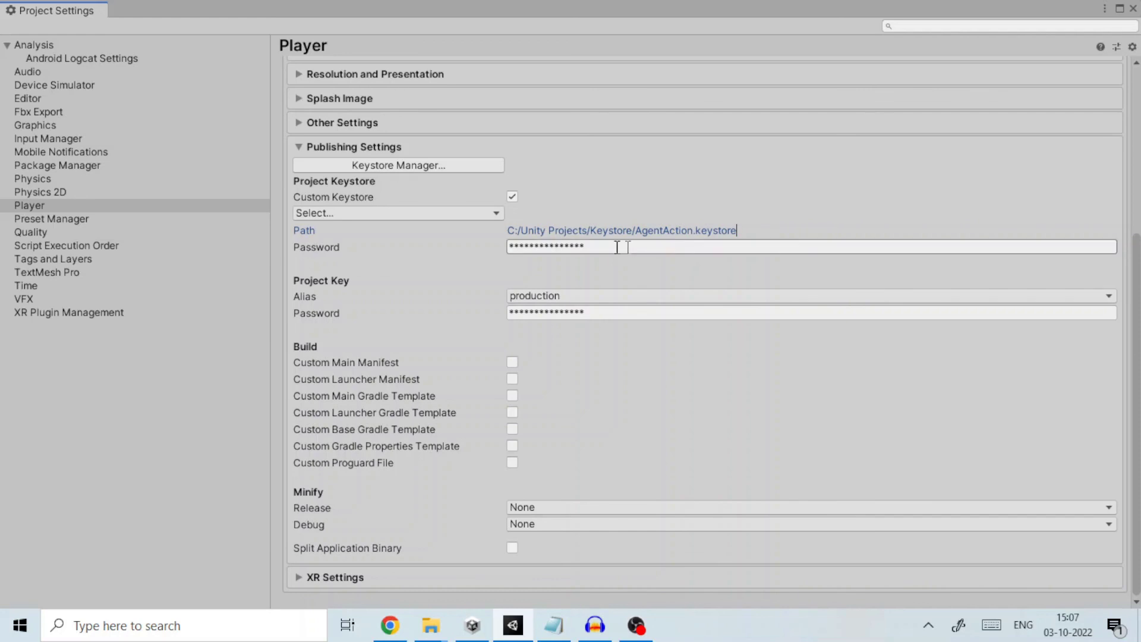
double_click(593, 248)
left_click(596, 247)
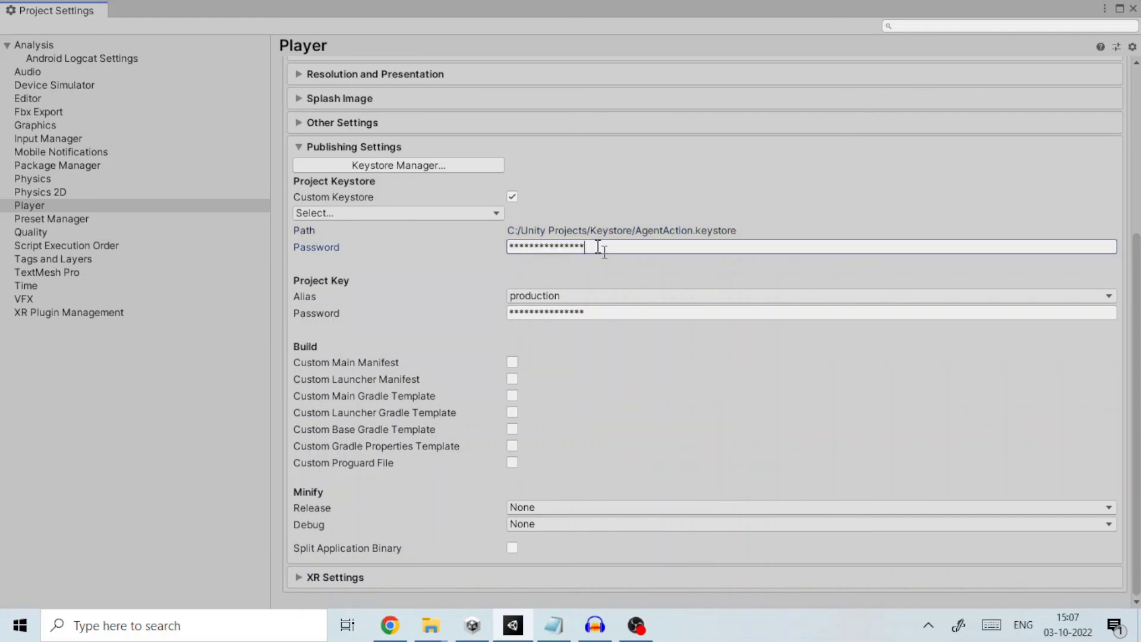
left_click(1133, 9)
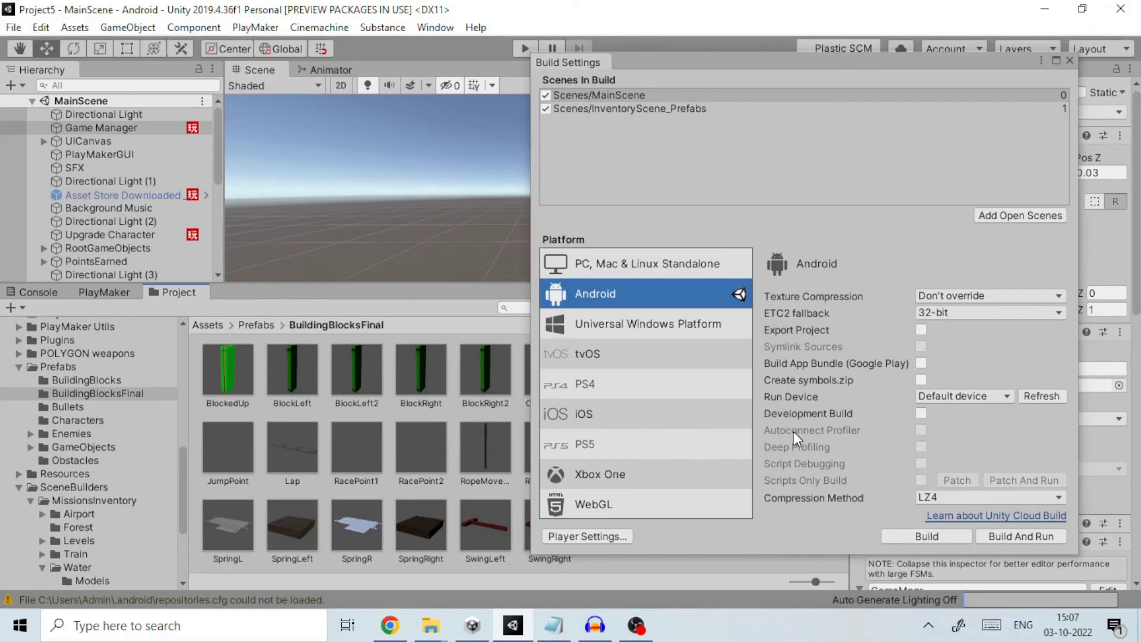
- Start an Android APK build with the app bundle option off and choose Runeer.apk in the Project5 folder as the output file
left_click(920, 363)
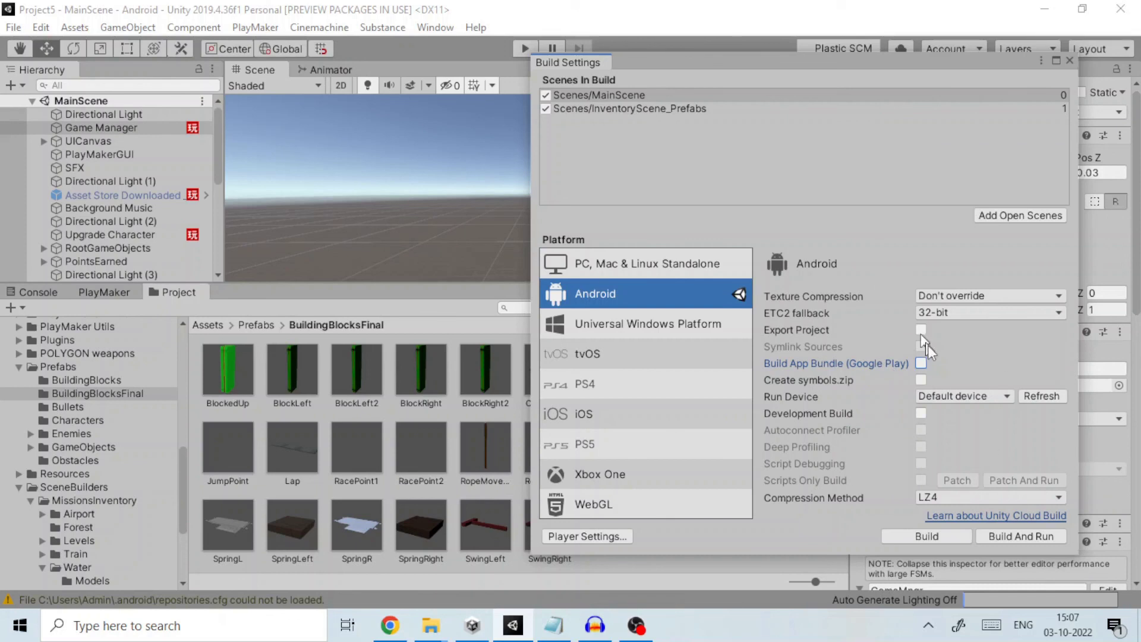
left_click(921, 537)
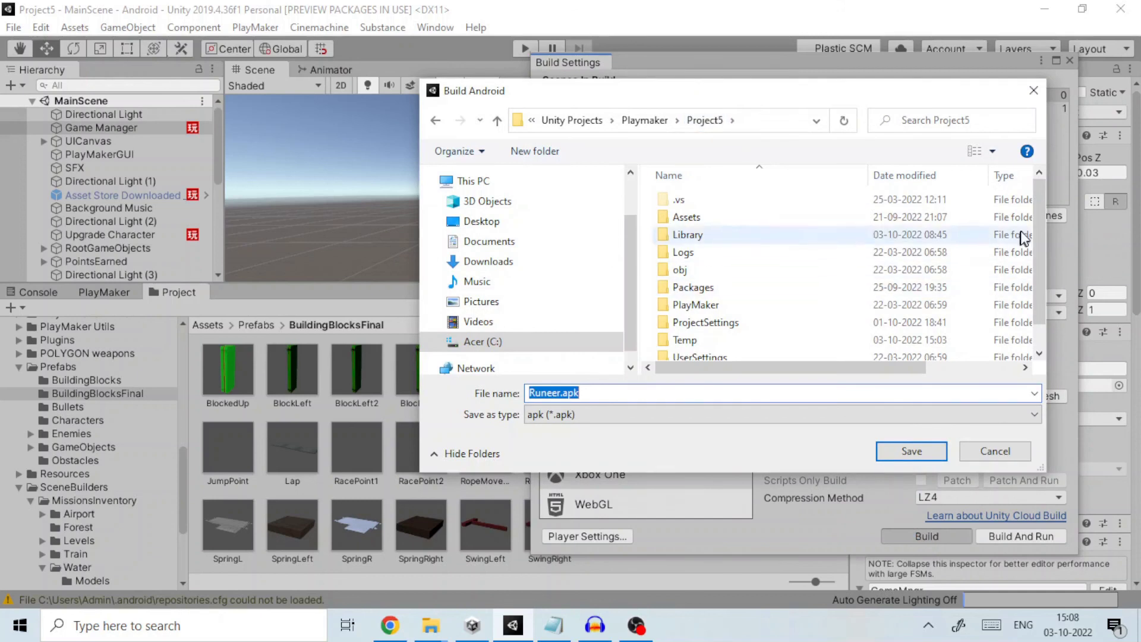
left_click_drag(1041, 210, 943, 287)
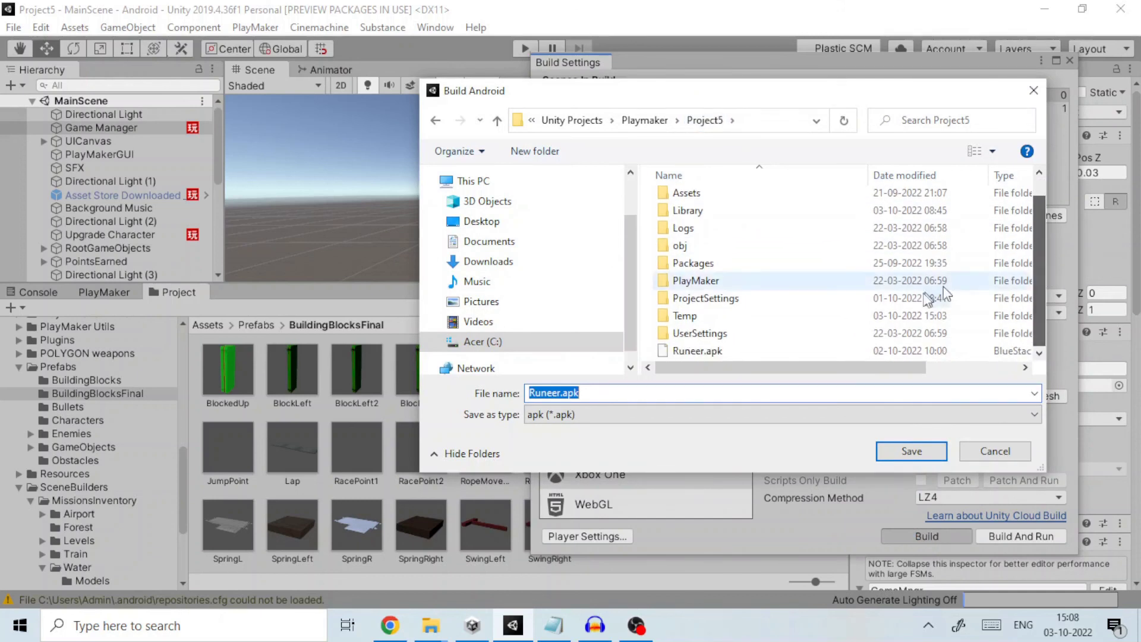
left_click(913, 453)
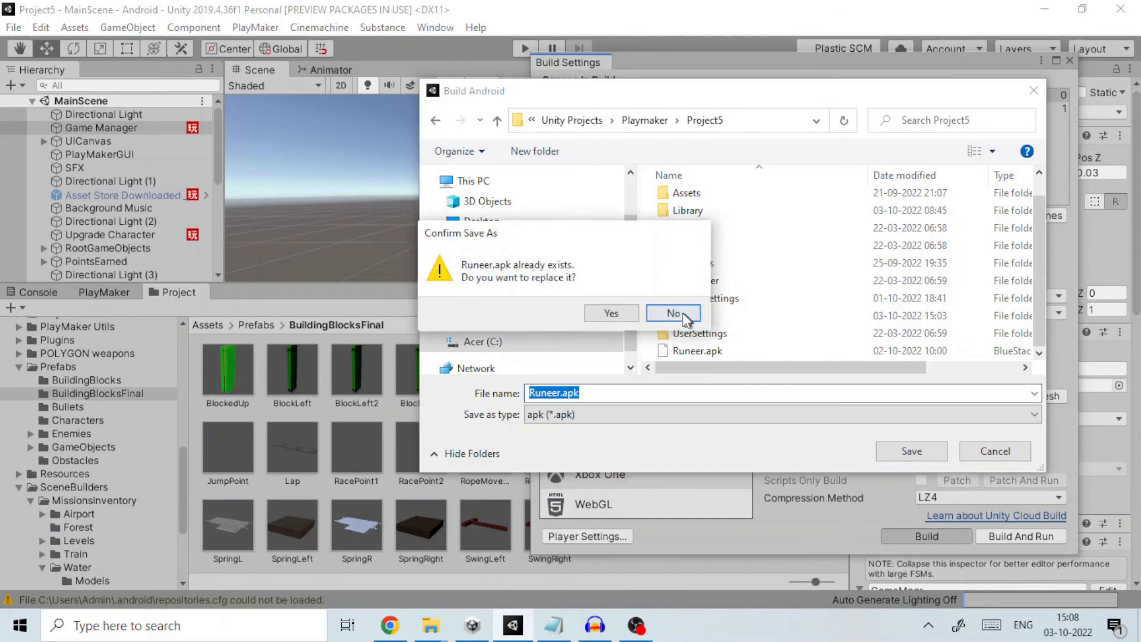
left_click(675, 312)
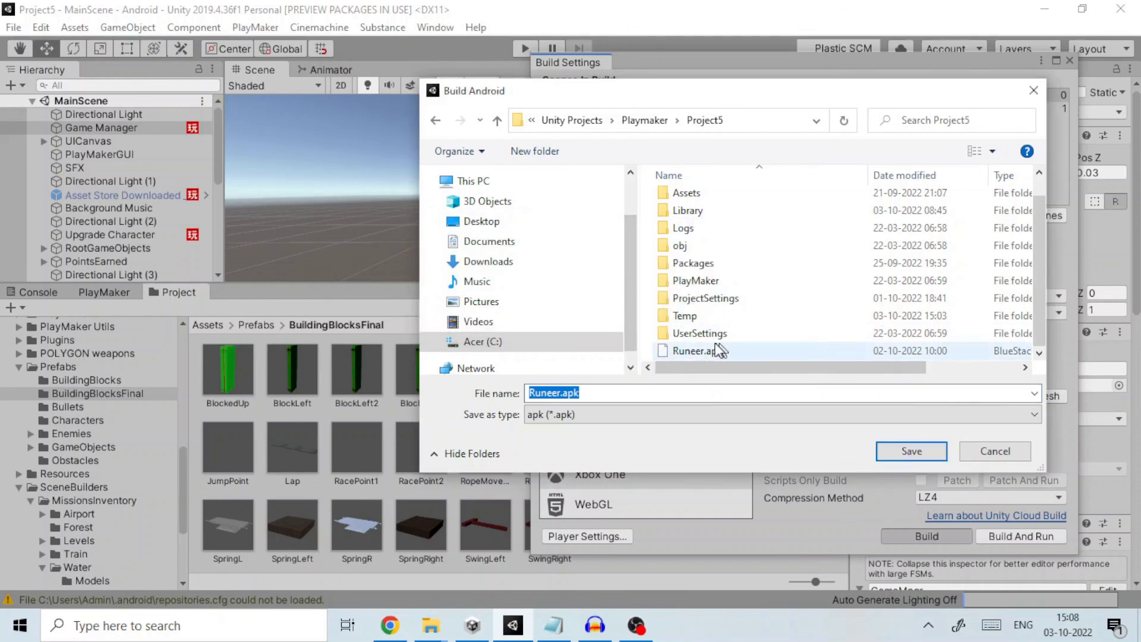
left_click(701, 350)
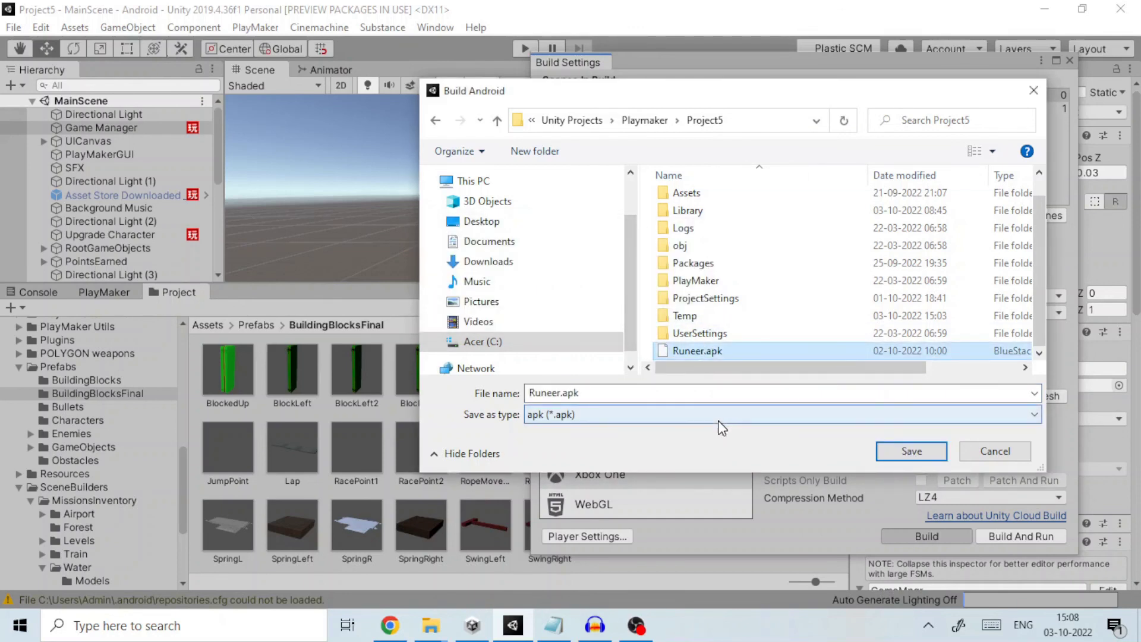